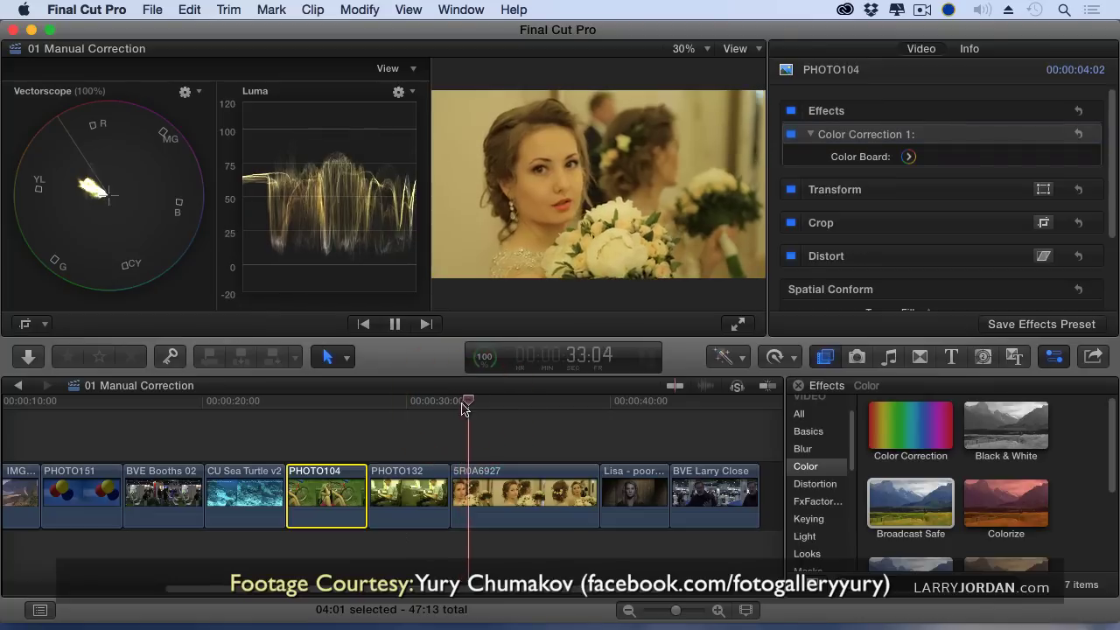
Review the wedding footage and scrub back to the bride close-up frame.
key("space")
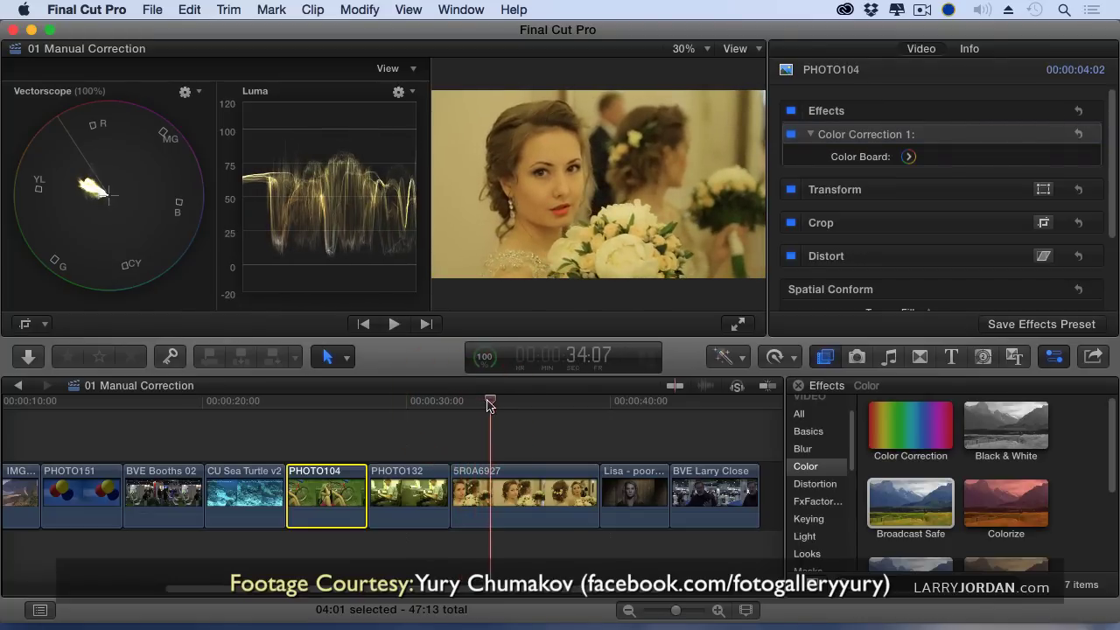
left_click_drag(491, 402, 467, 408)
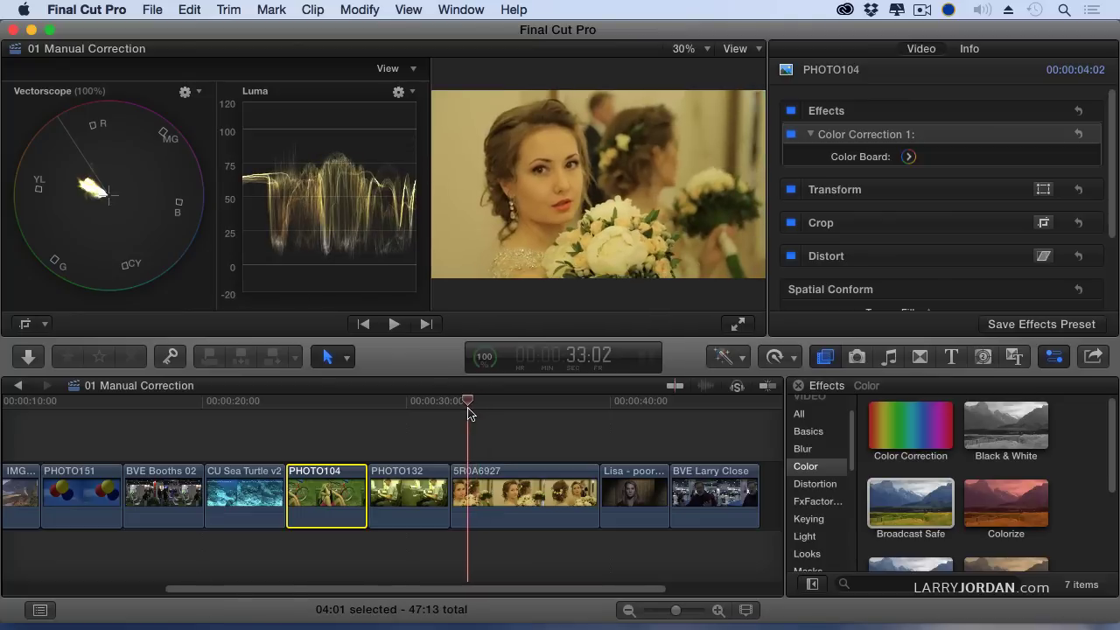
key("space")
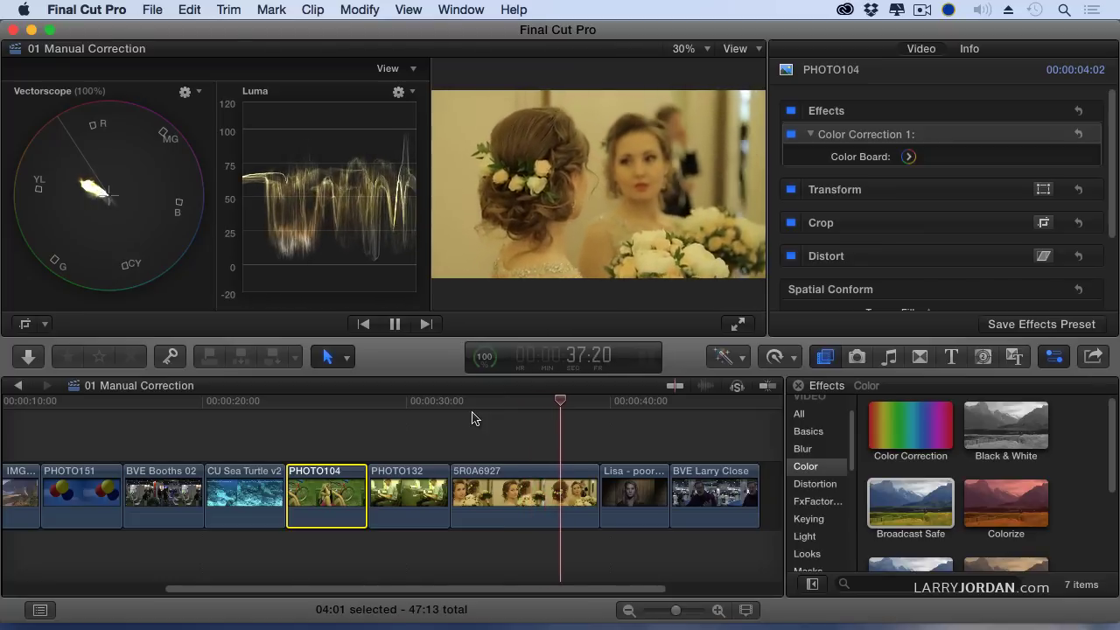
key("space")
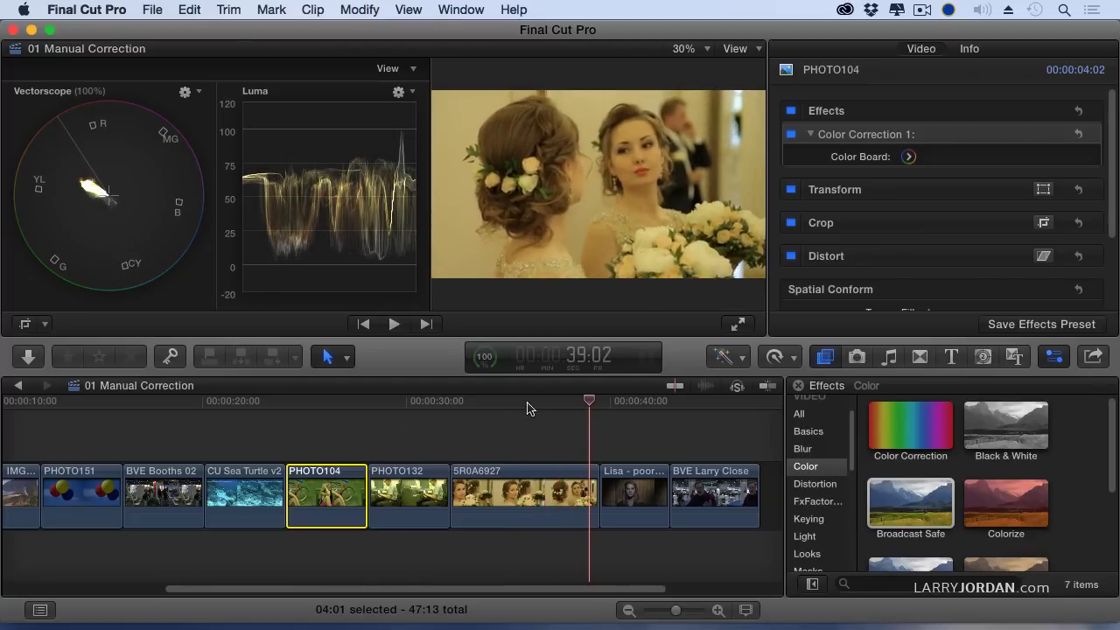
left_click_drag(527, 406, 489, 404)
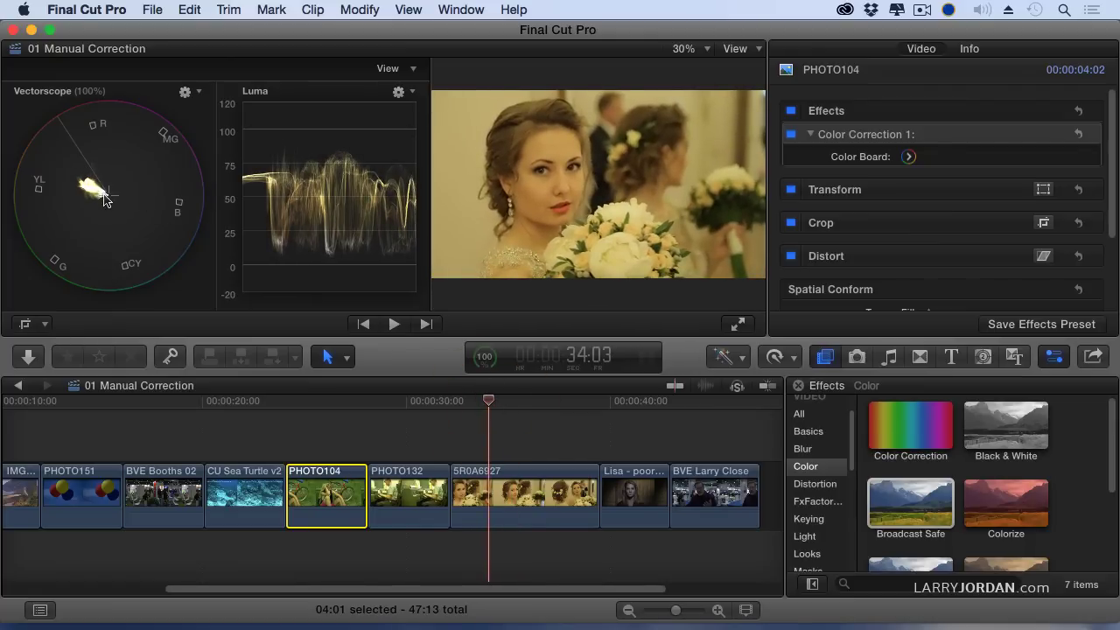
On clip 5R0A6927, lower Exposure shadows slightly and raise highlights in the Color Board.
left_click(488, 498)
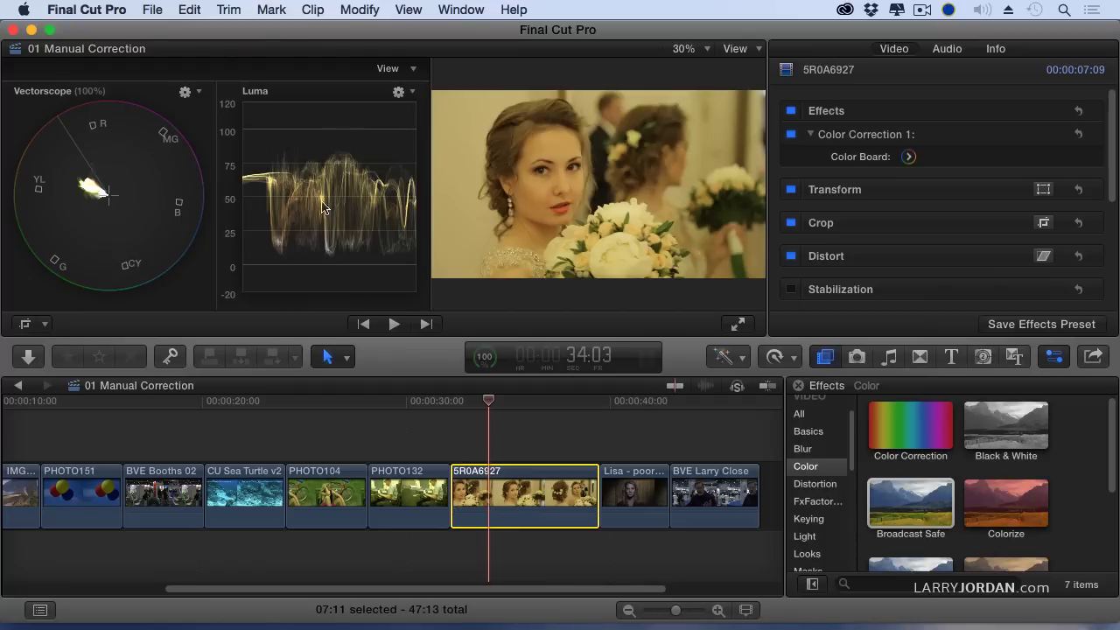
left_click(909, 157)
left_click(1020, 83)
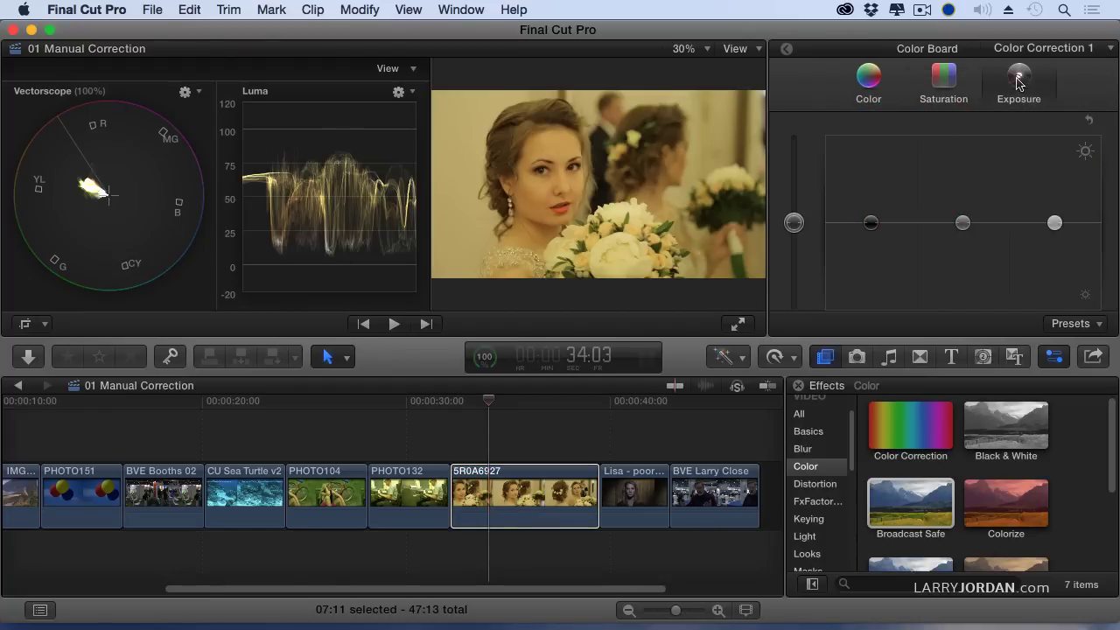
left_click_drag(870, 223, 870, 226)
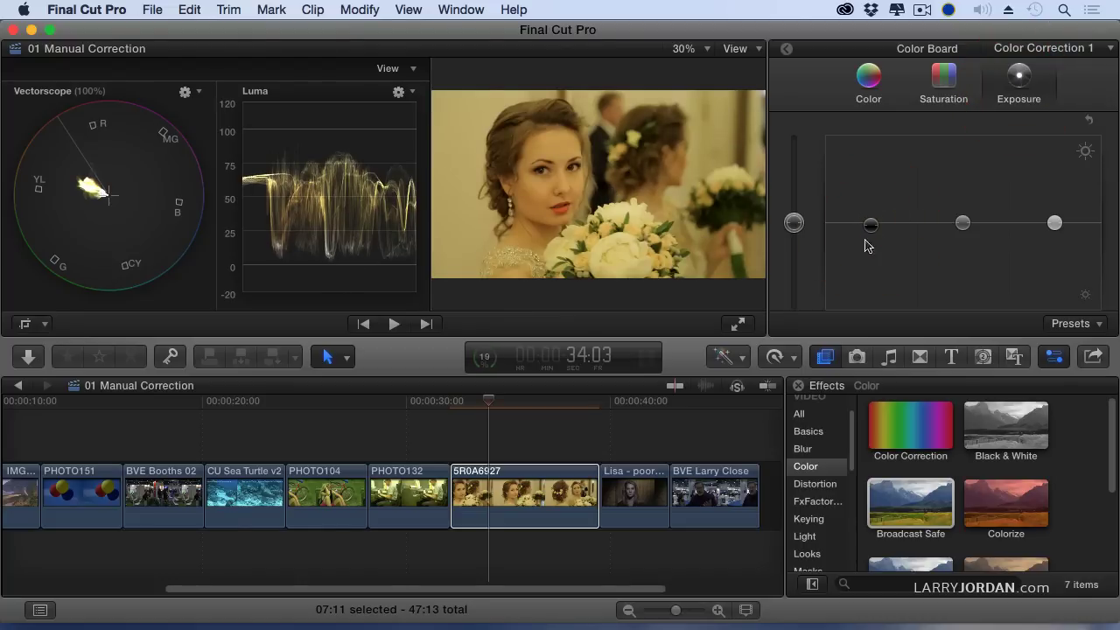
left_click_drag(1053, 224, 1055, 218)
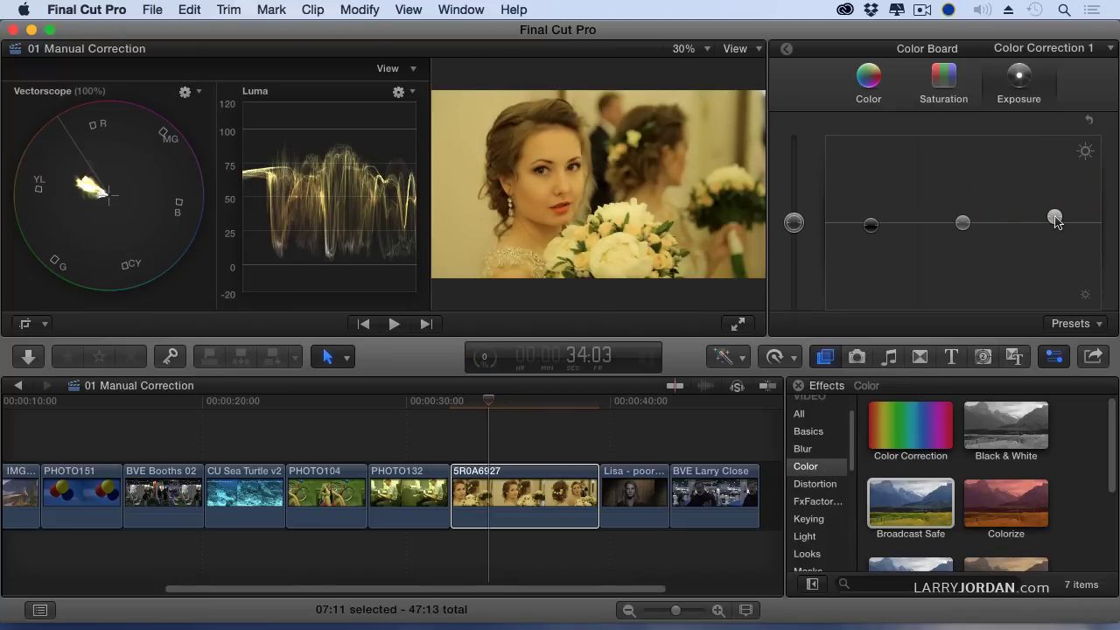
left_click_drag(1055, 217, 1055, 215)
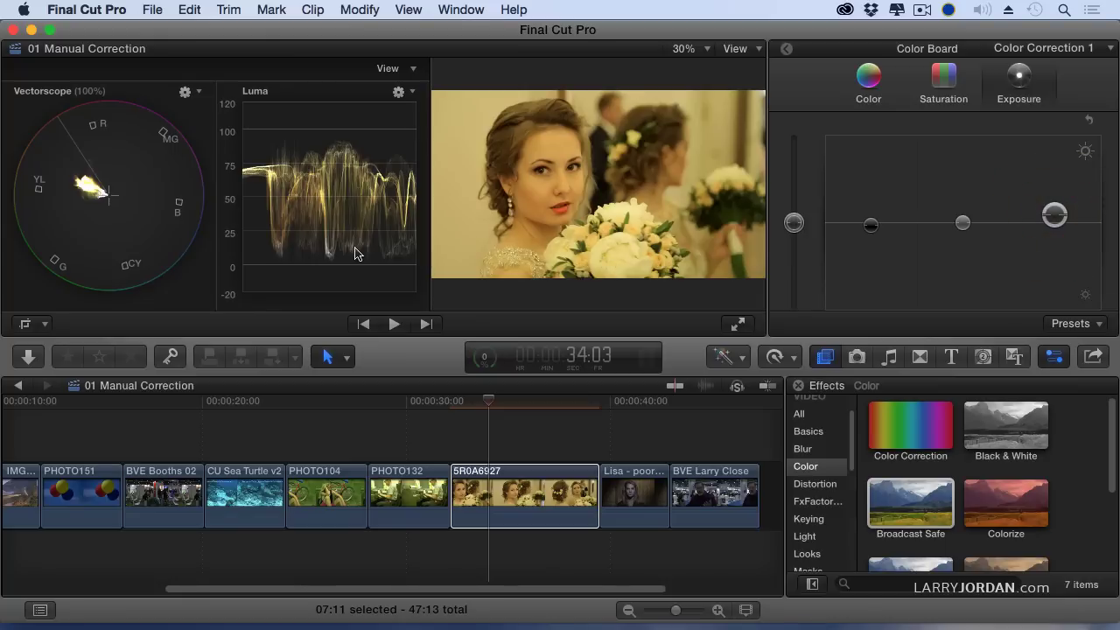
left_click_drag(868, 232, 870, 230)
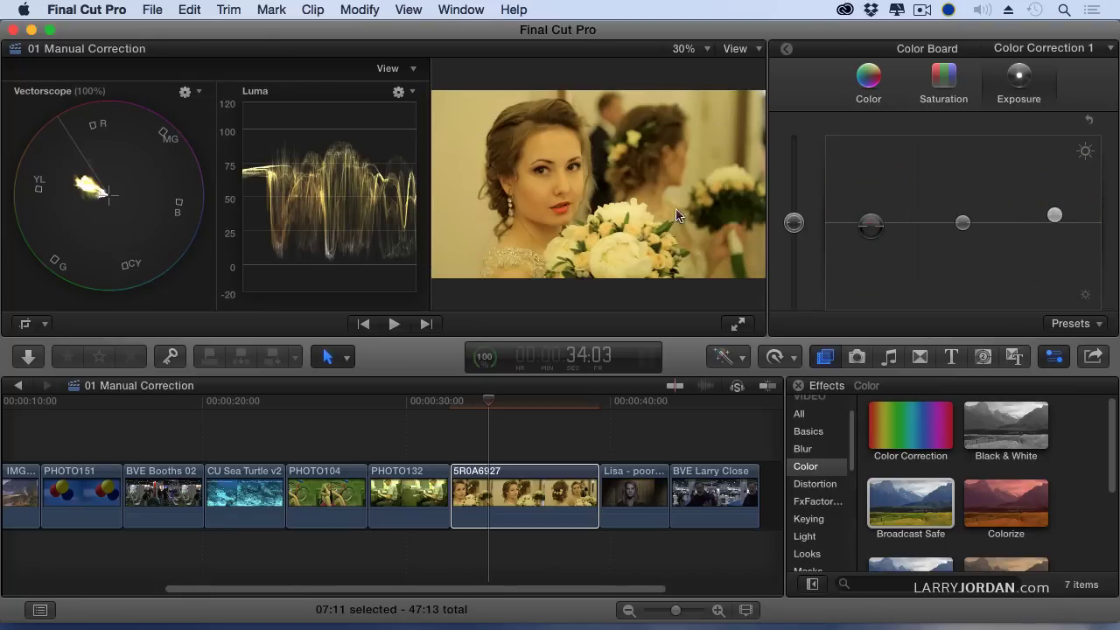
Crop the 5R0A6927 clip down to a small patch of the bride's cheek.
left_click(24, 324)
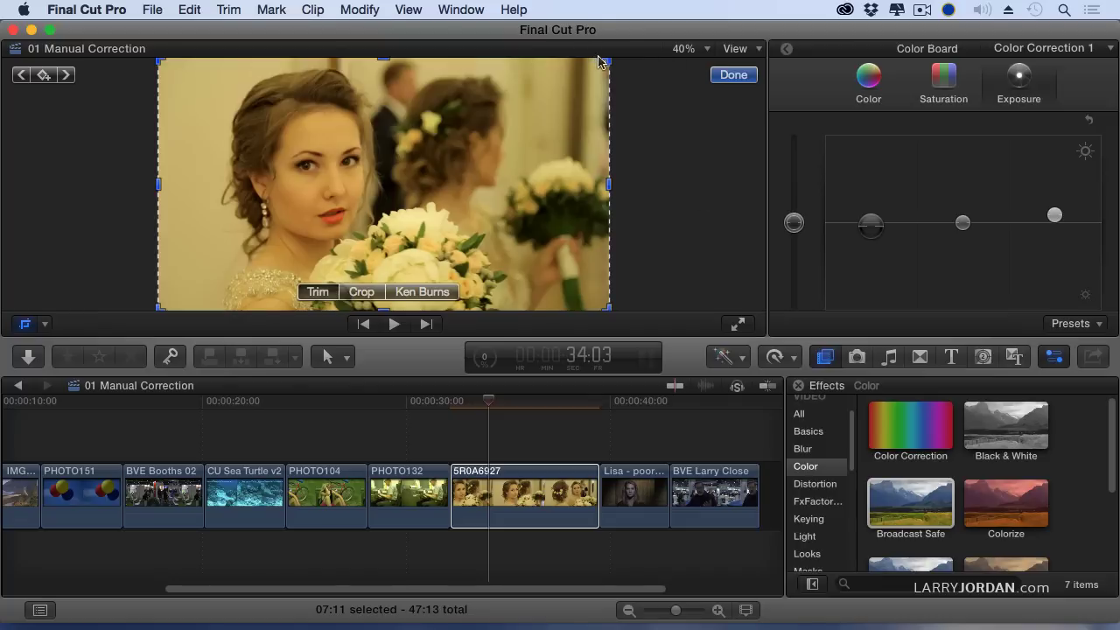
left_click_drag(609, 60, 350, 115)
left_click_drag(159, 306, 299, 147)
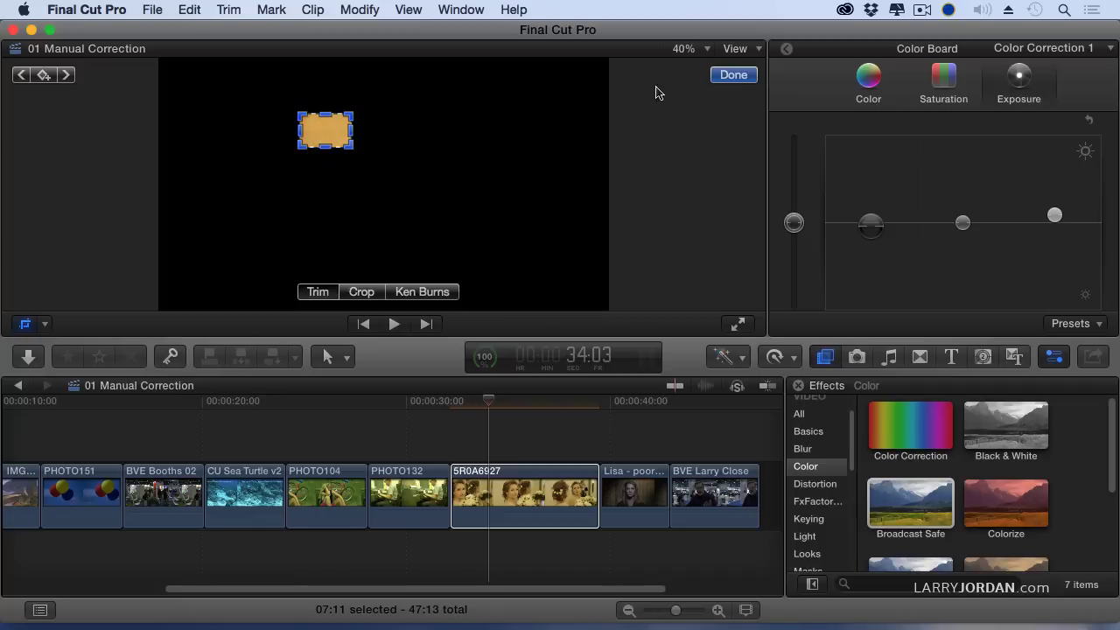
left_click(733, 75)
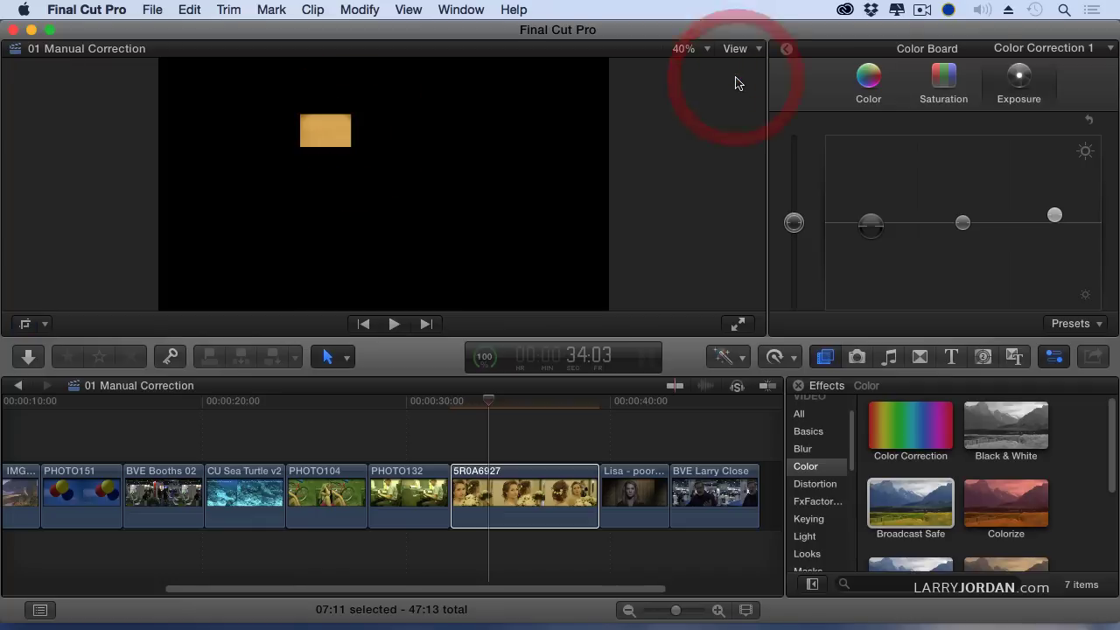
Show the video scopes and shift the midtones color puck until the vectorscope trace hits the skin tone line.
left_click(869, 81)
key("super+7")
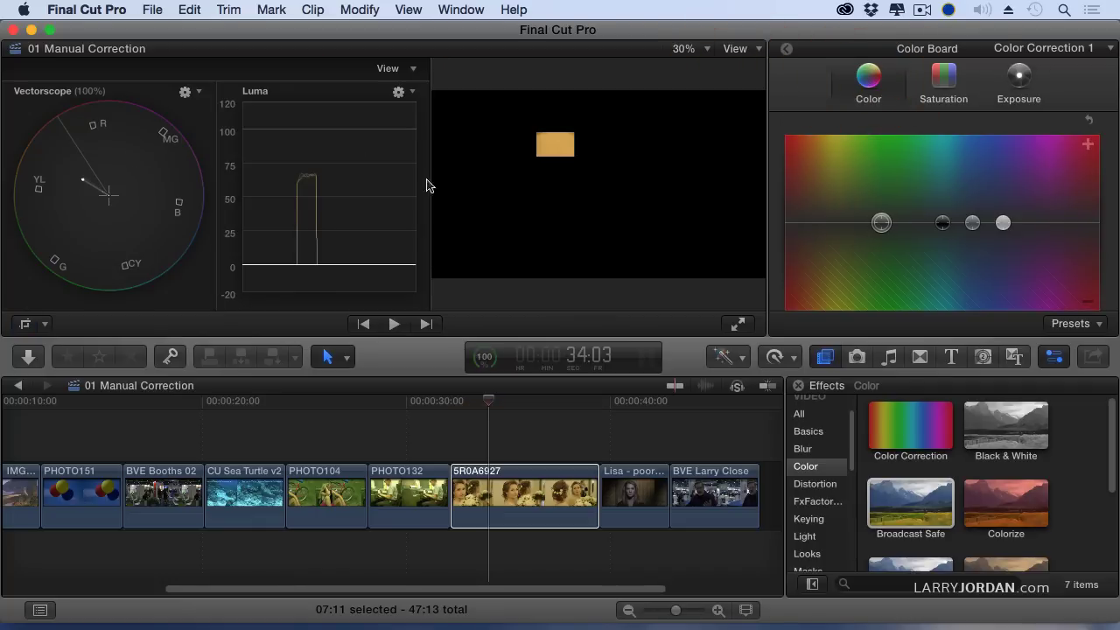
left_click(974, 224)
mouse_move(975, 226)
left_mouse_down()
mouse_move(972, 234)
mouse_move(988, 233)
mouse_move(984, 245)
mouse_move(958, 253)
mouse_move(891, 250)
left_mouse_up()
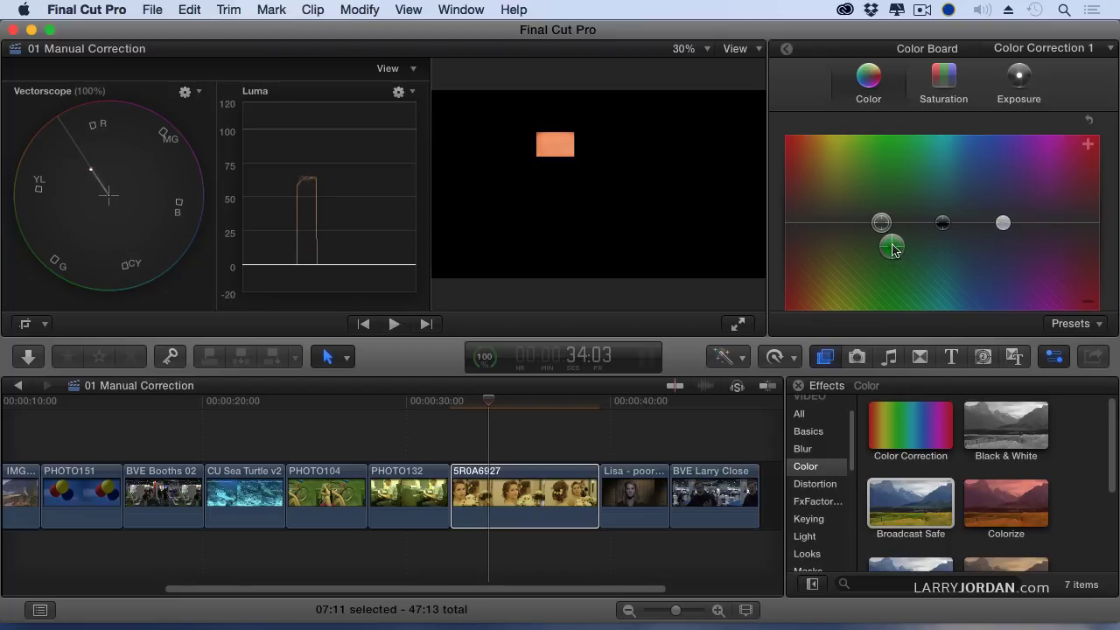
left_click_drag(892, 247, 892, 247)
Reset the crop to the full frame and lower the master saturation slightly.
left_click(785, 48)
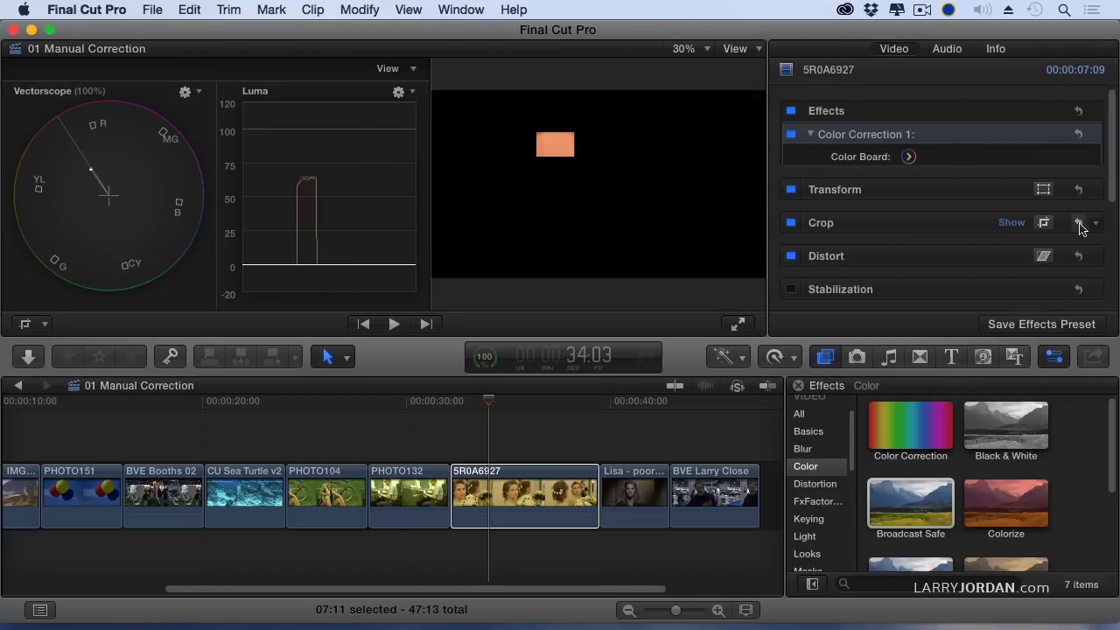
left_click(1080, 225)
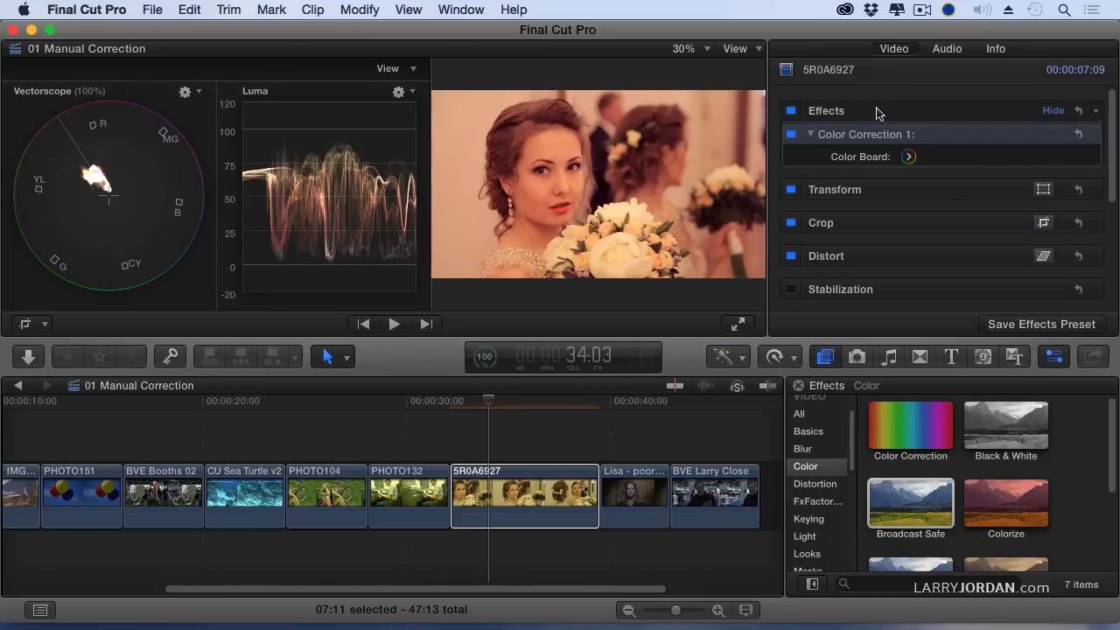
left_click(910, 157)
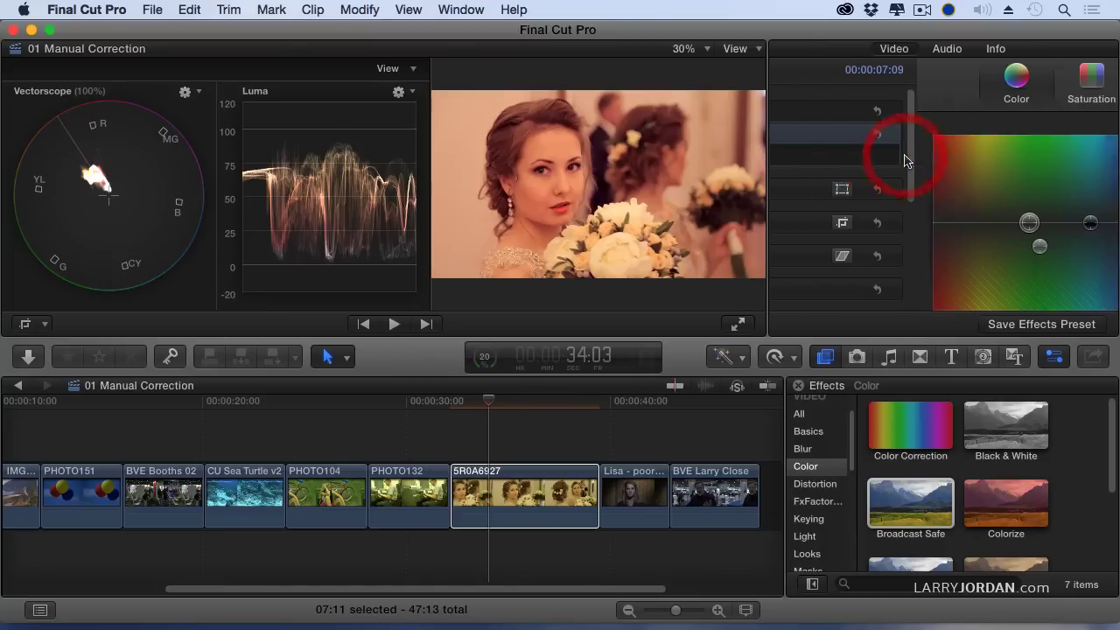
left_click(932, 87)
left_click_drag(795, 222, 795, 227)
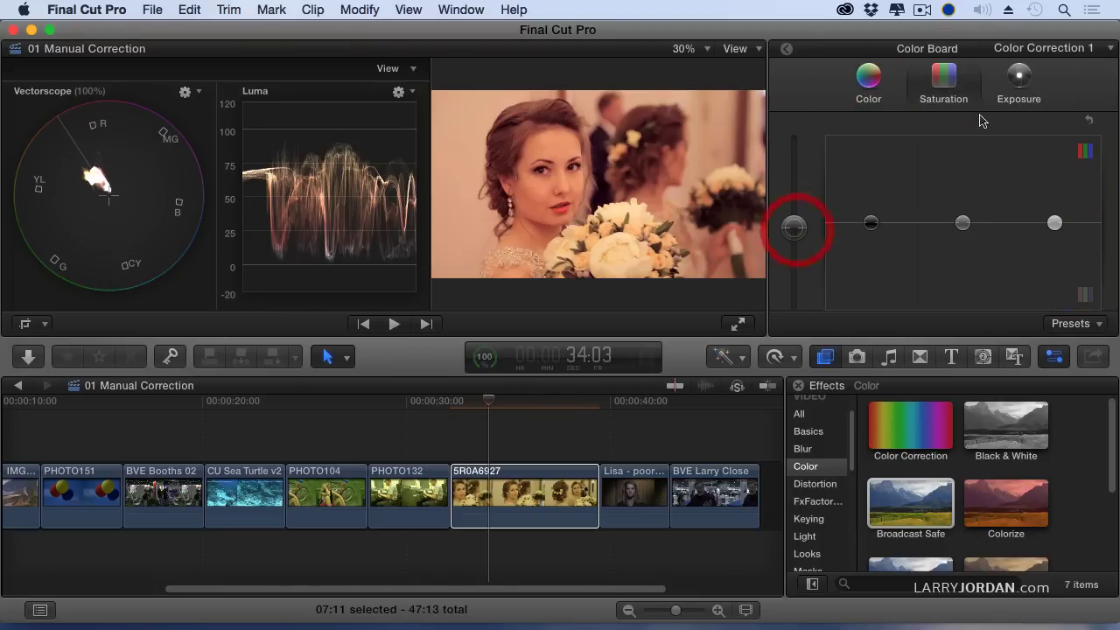
Nudge the Exposure shadows puck down to deepen the shadows.
left_click(1021, 79)
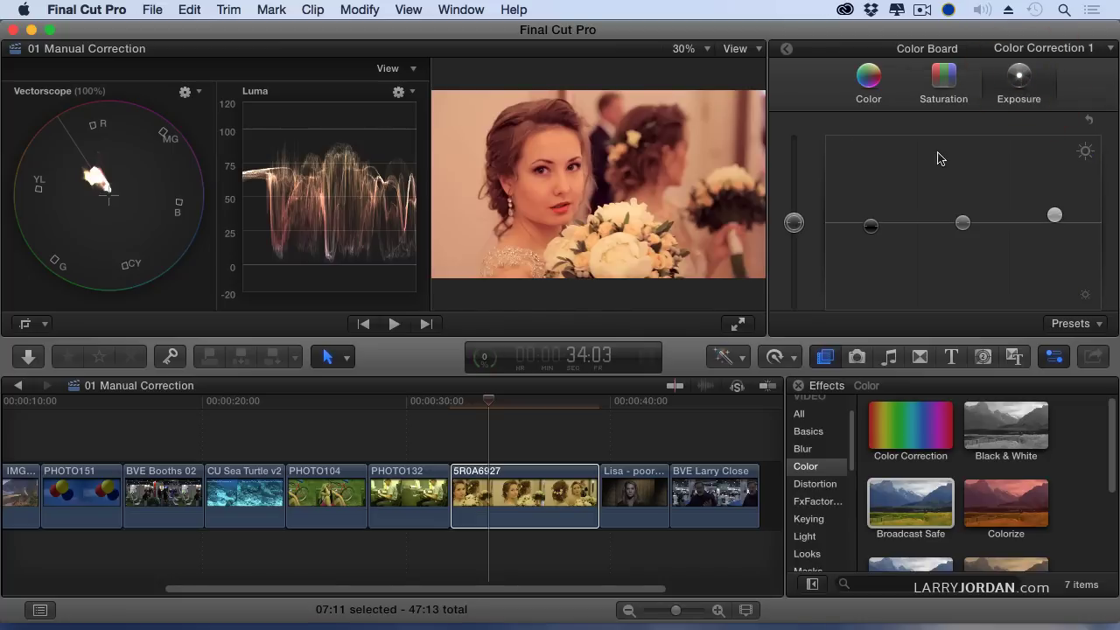
left_click(872, 231)
left_click_drag(872, 231, 872, 234)
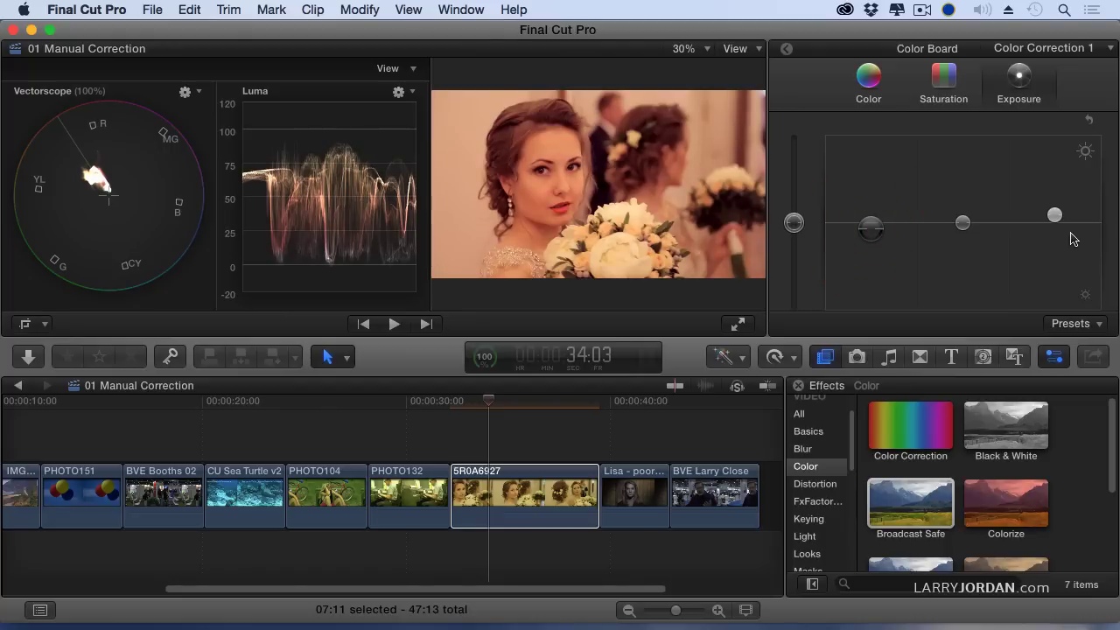
Toggle Color Correction 1 off and on twice to compare, leaving it enabled.
left_click(787, 49)
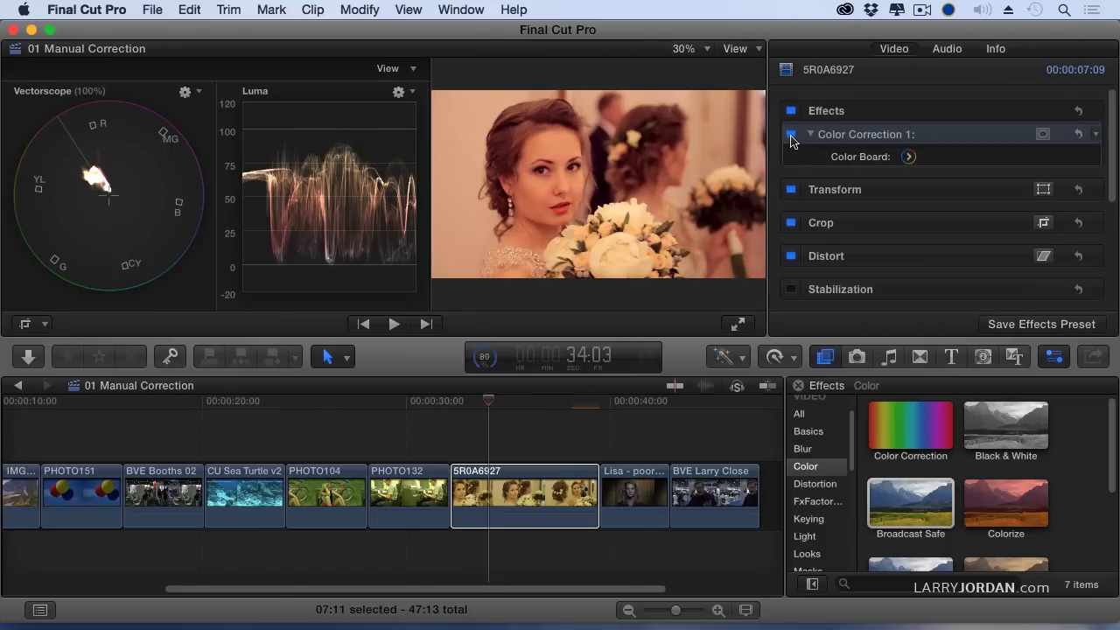
left_click(791, 135)
left_click(791, 134)
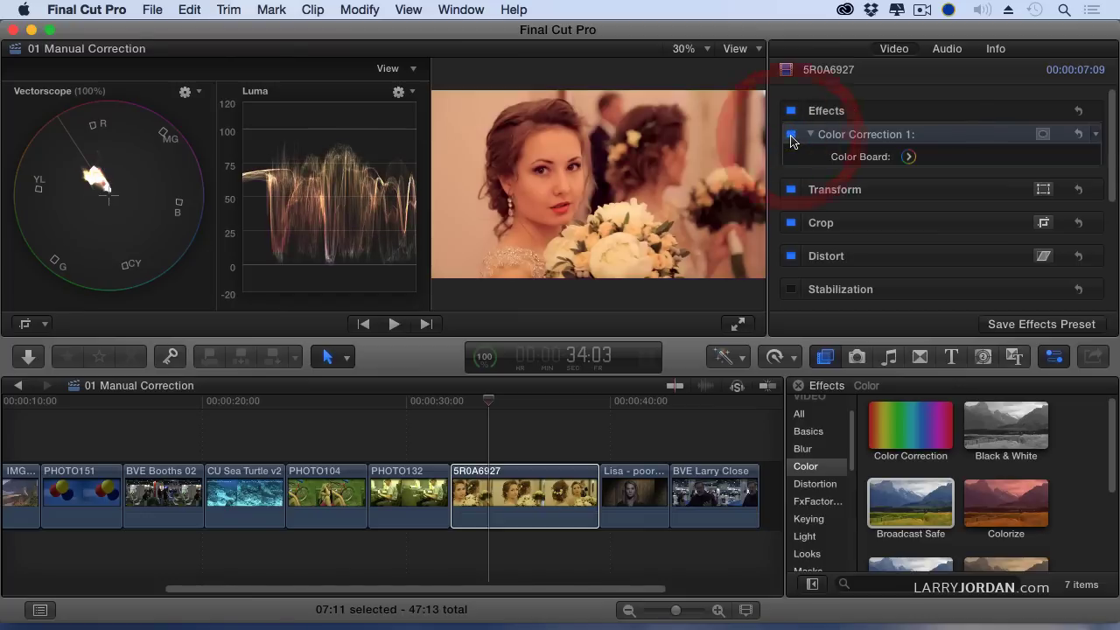
left_click(791, 135)
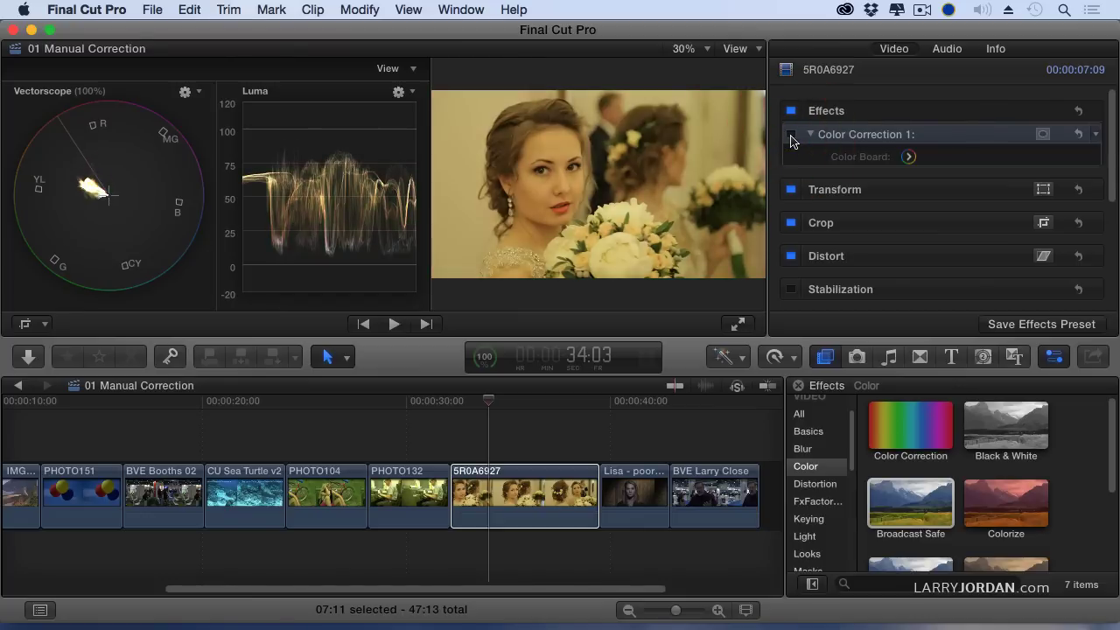
left_click(791, 135)
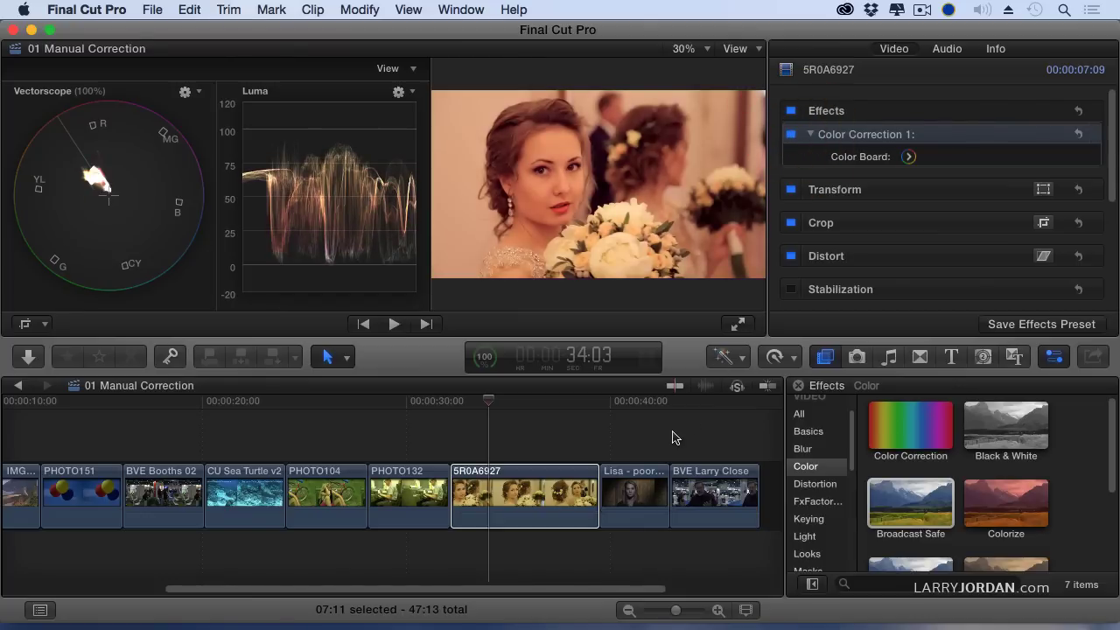